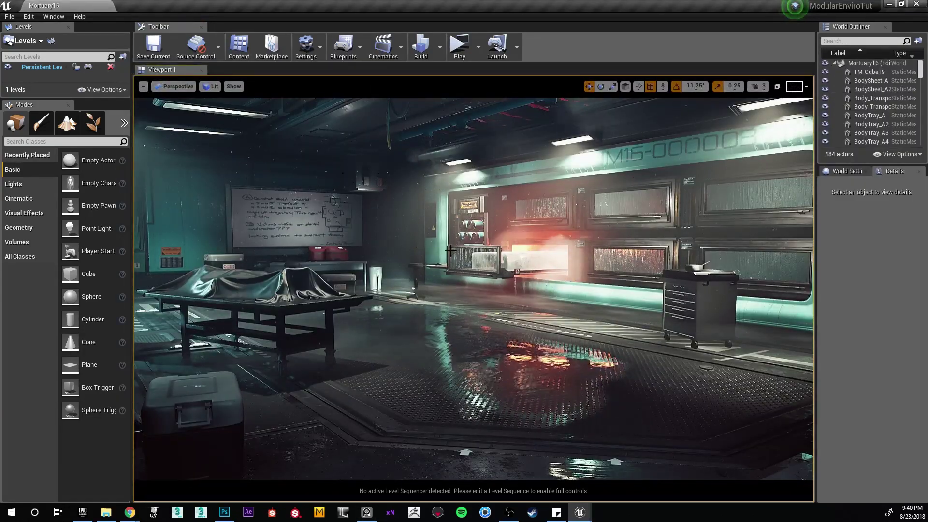
# - Switch to Photoshop to show the 'Env Loc. and Theme' planning sheet
pyautogui.click(225, 512)
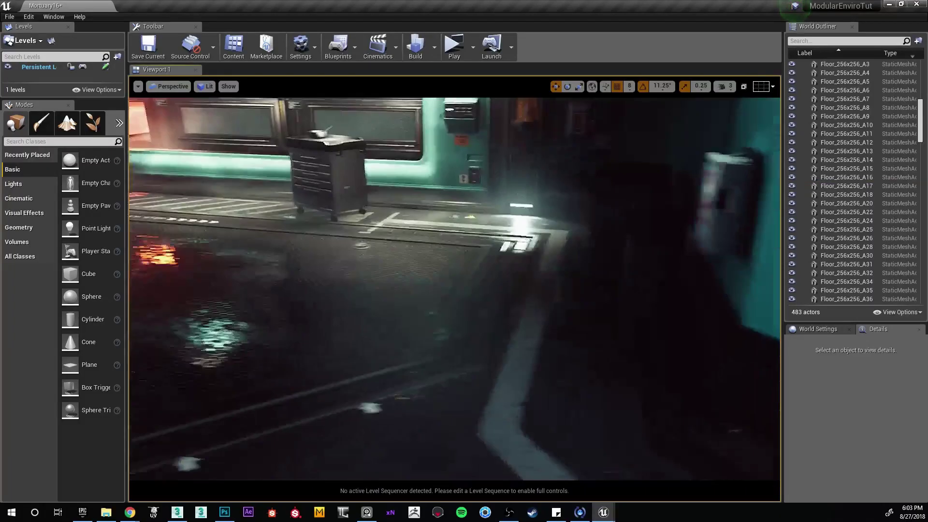
# - Move the viewport to the holographic morgue display wall and bench area
pyautogui.press('Escape')
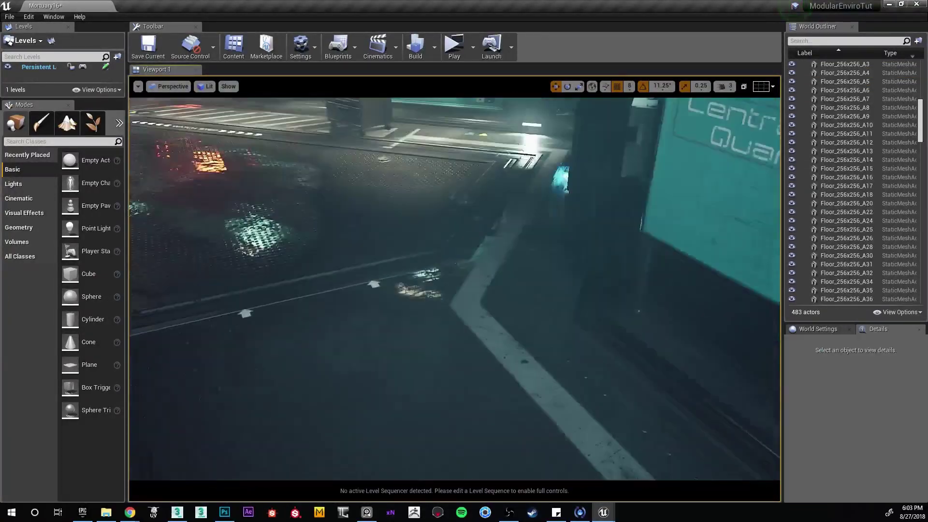